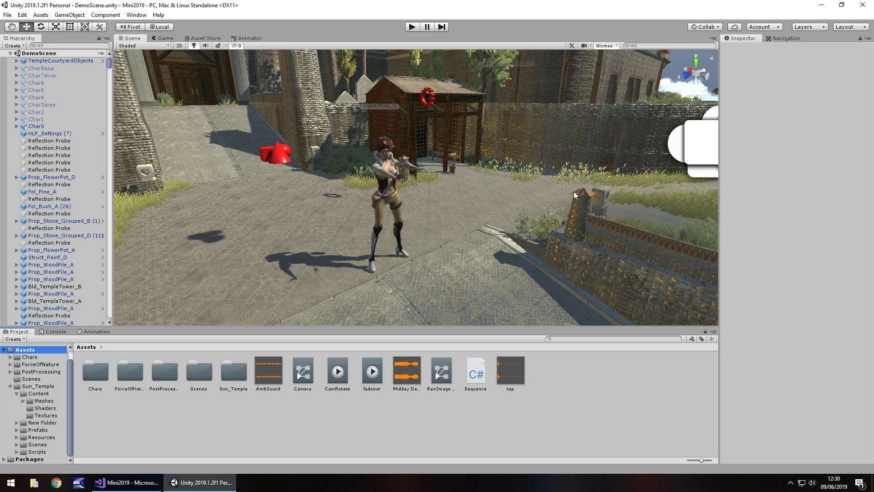
Step: Look around the courtyard and its character, run the demo scene in play mode, and stop it
right_drag(574, 193, 368, 175)
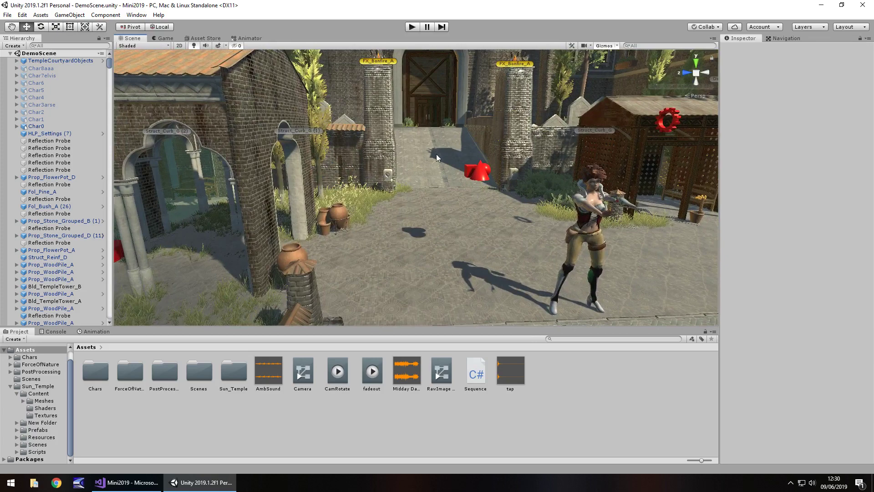
right_drag(436, 158, 507, 201)
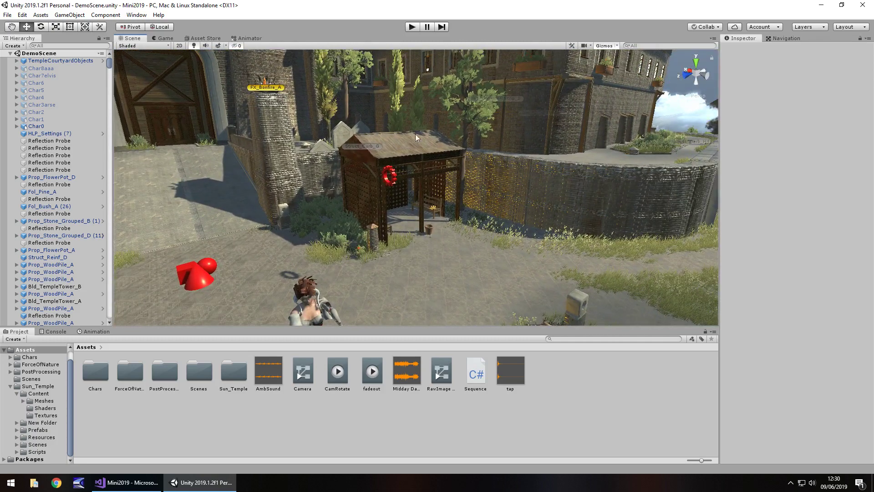
right_drag(528, 206, 388, 233)
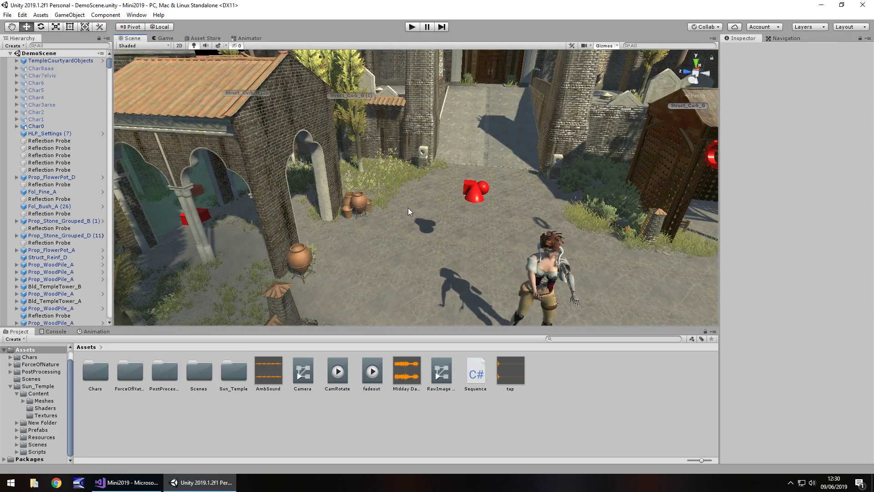
right_drag(509, 187, 371, 105)
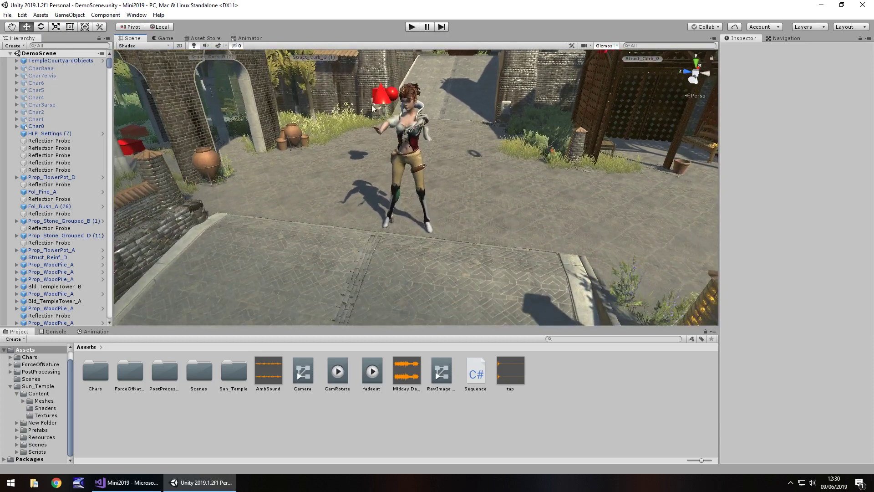
mouse_move(417, 195)
right_down()
mouse_move(443, 201)
mouse_move(460, 224)
mouse_move(419, 204)
mouse_move(414, 179)
right_up()
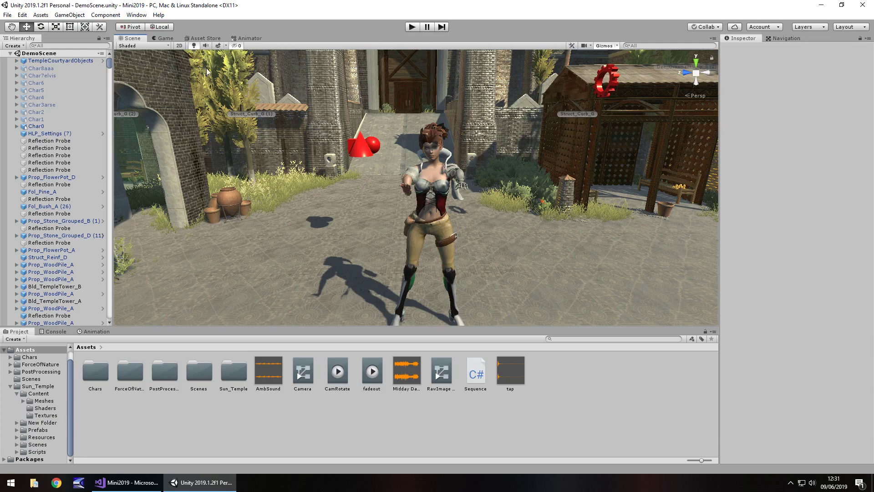
click(409, 29)
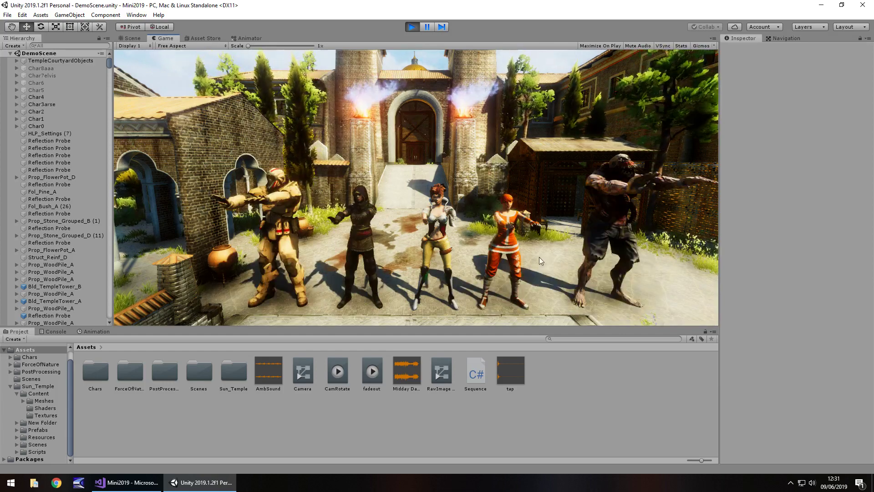
click(413, 27)
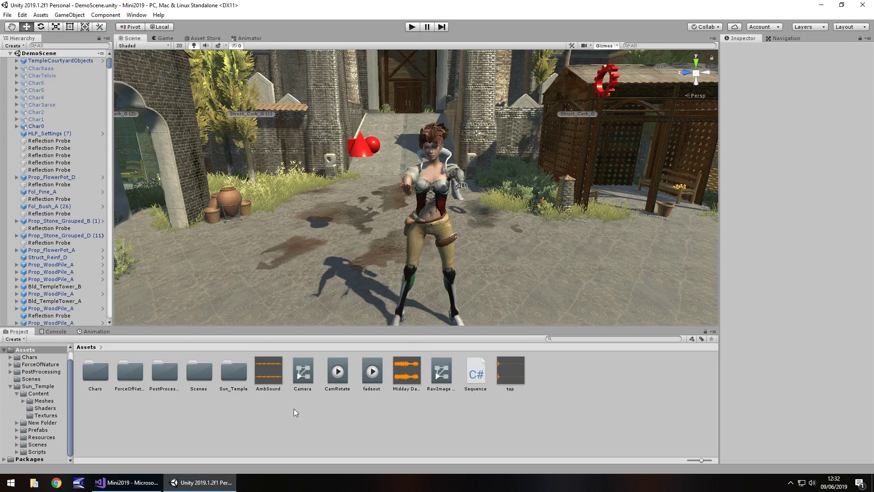
Step: Switch to Visual Studio and review the variable declarations and the Start method in Sequence.cs
click(132, 484)
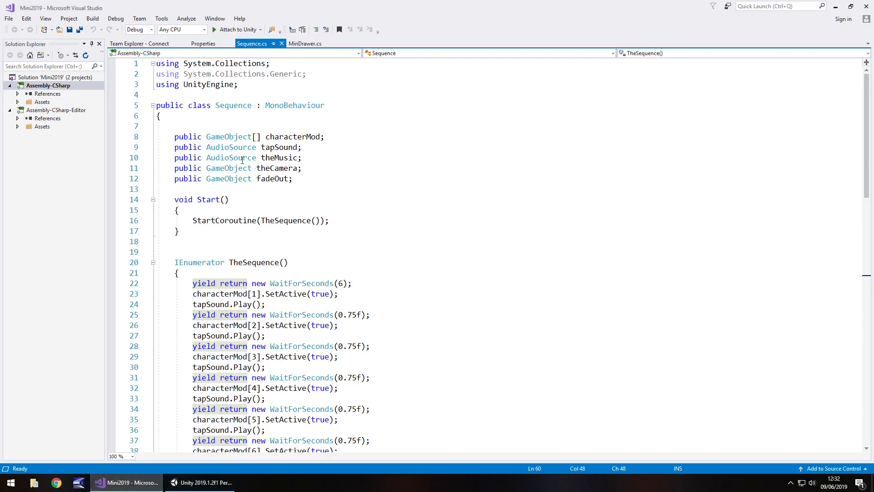
scroll(284, 214, down, 13)
scroll(284, 214, up, 13)
drag(175, 136, 324, 136)
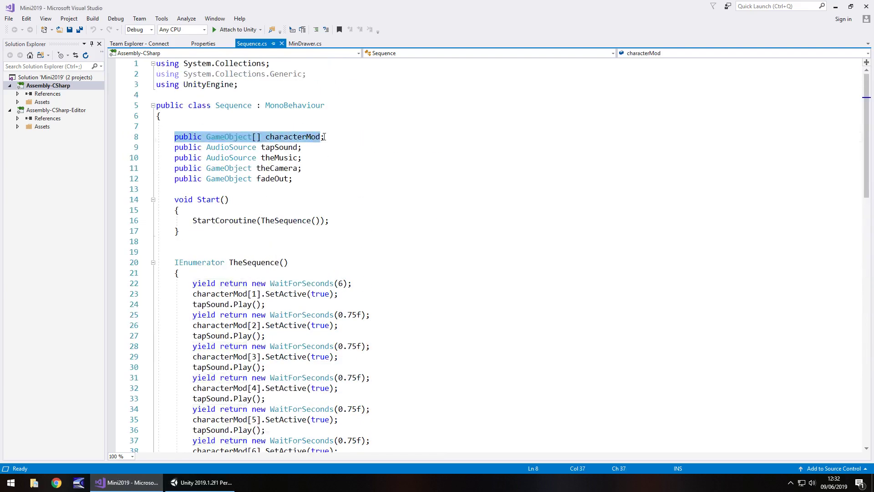
drag(229, 157, 288, 158)
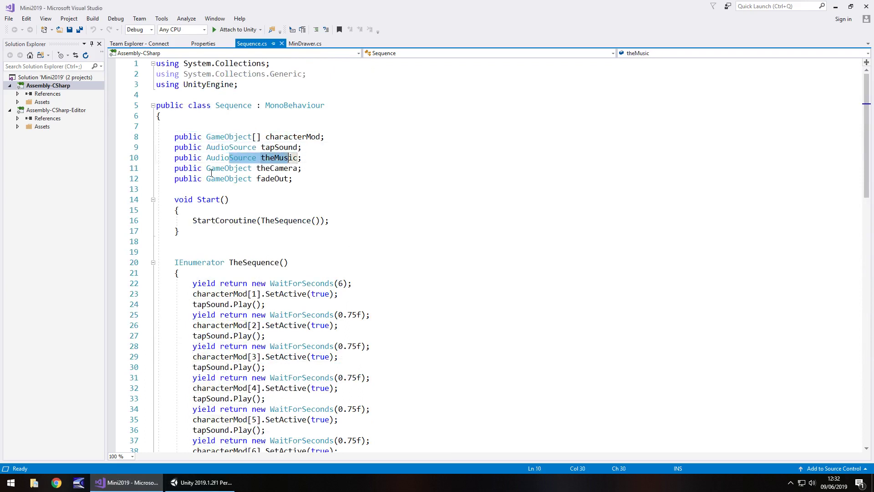
drag(206, 168, 288, 179)
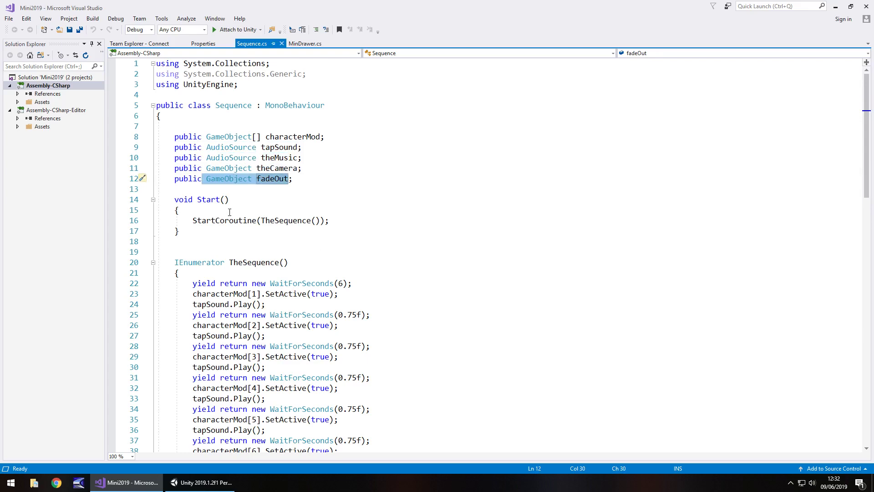
drag(192, 220, 330, 220)
scroll(295, 239, down, 3)
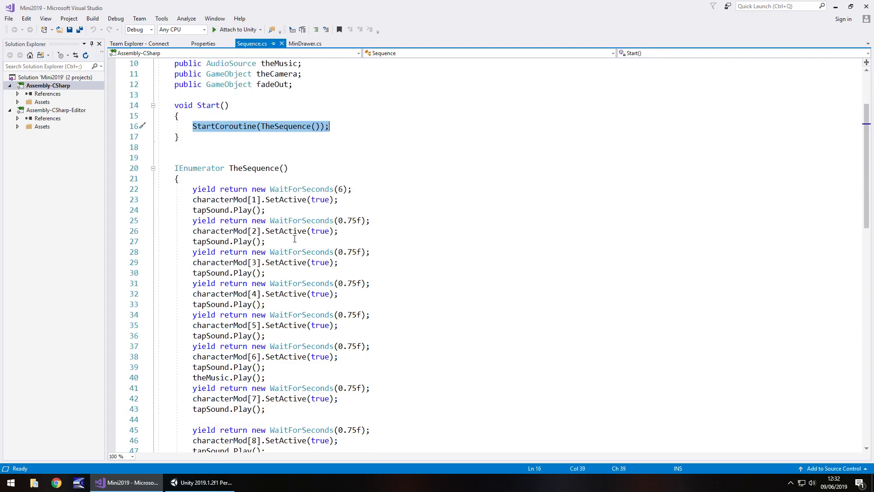
Step: Examine TheSequence coroutine, including its wait times, character activations, animator switches and final fade-out
click(267, 189)
scroll(255, 191, down, 8)
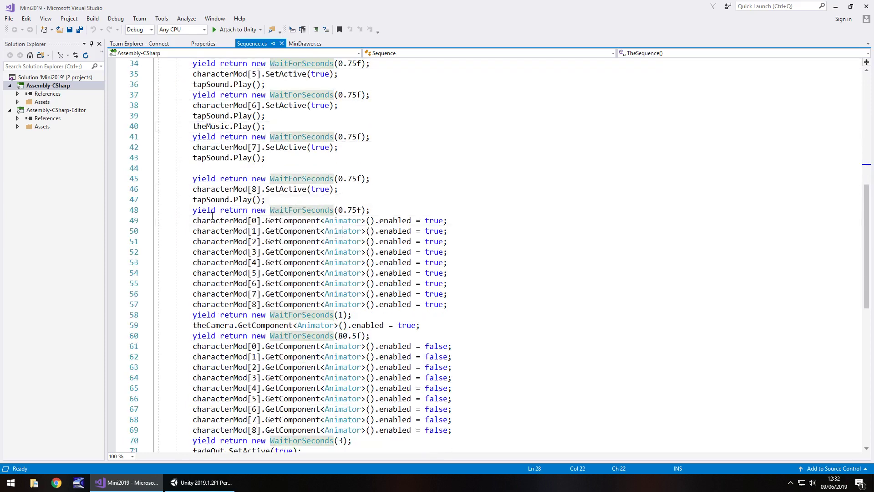
drag(211, 220, 460, 305)
click(464, 307)
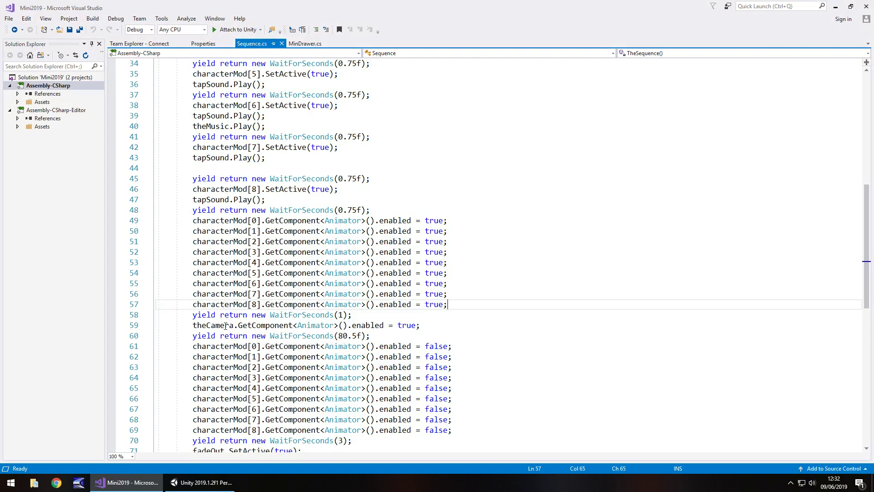
scroll(285, 329, down, 3)
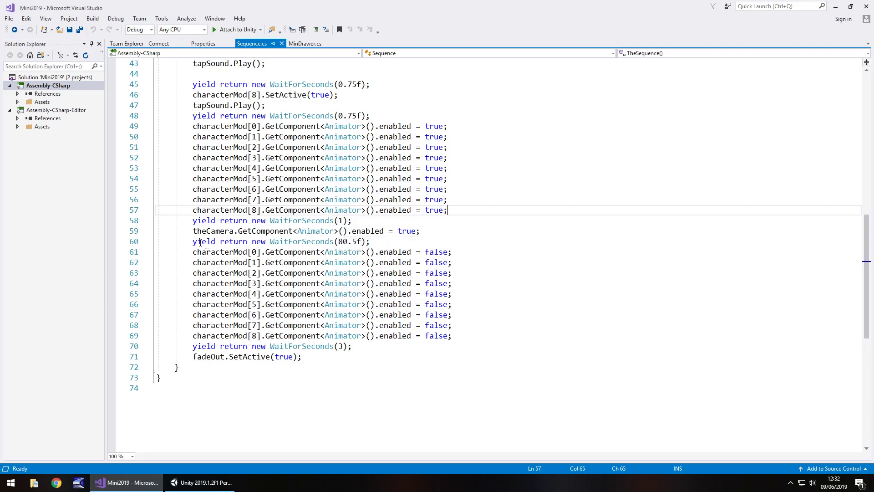
drag(204, 237, 338, 241)
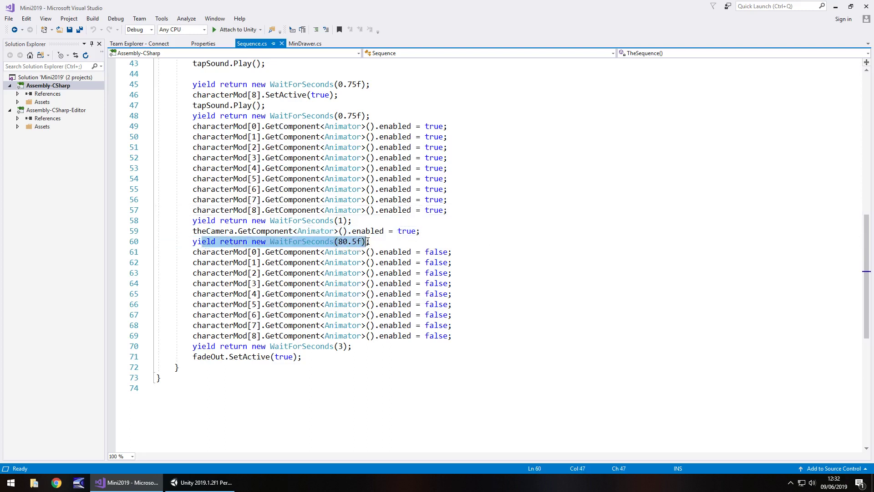
click(357, 273)
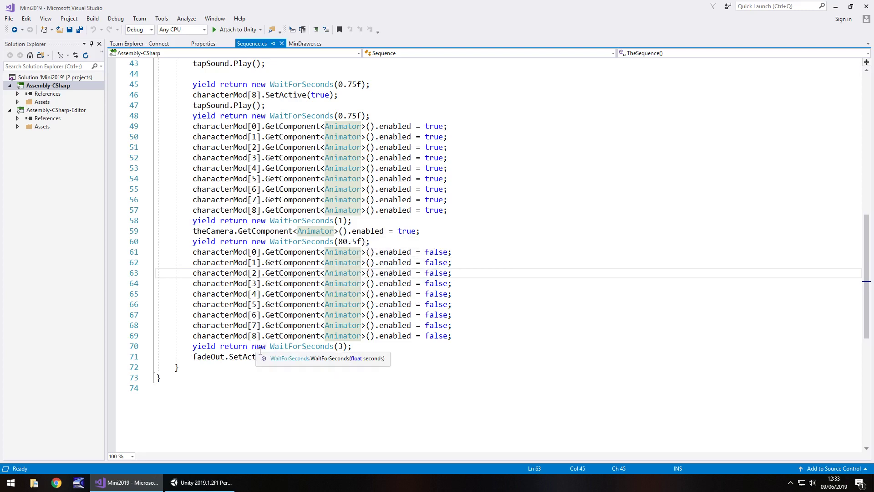
Step: Switch back to Unity, select the Camera object, and examine its components and placement in the scene
click(212, 487)
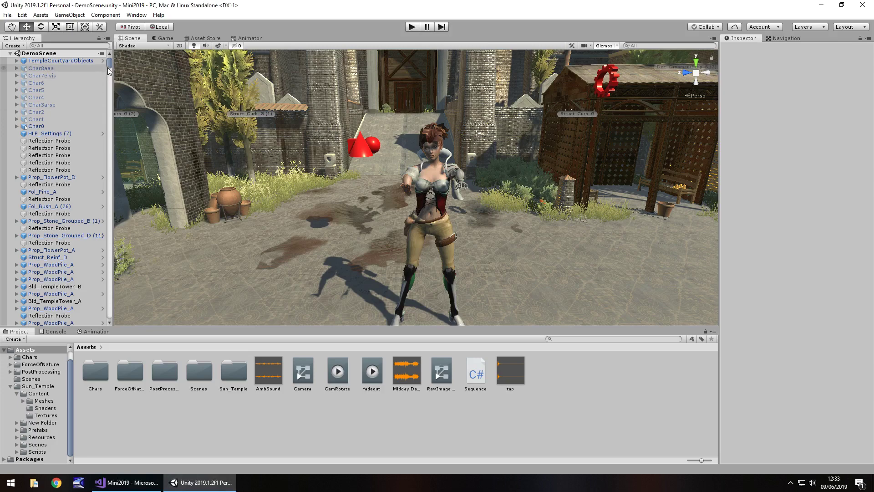
drag(110, 66, 110, 325)
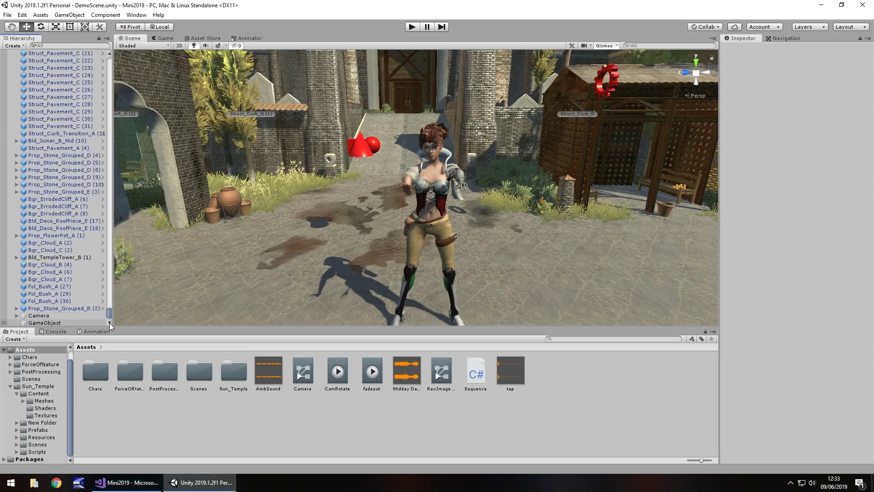
click(46, 315)
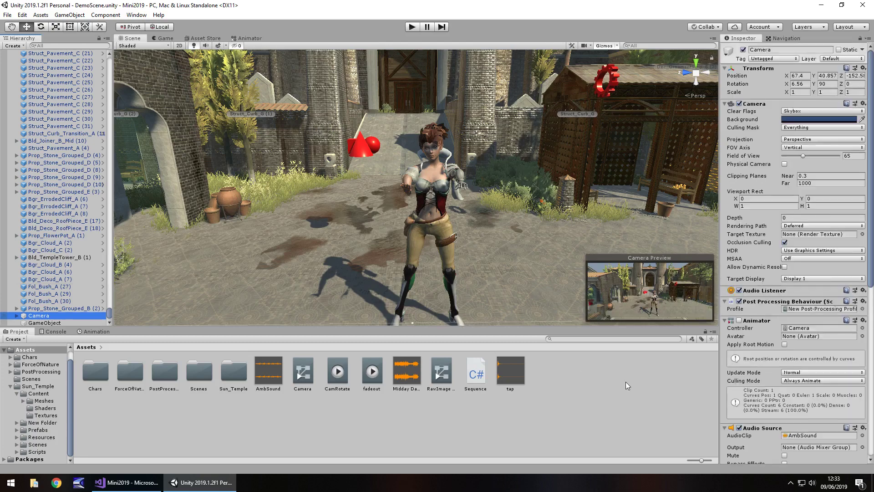
scroll(775, 350, down, 10)
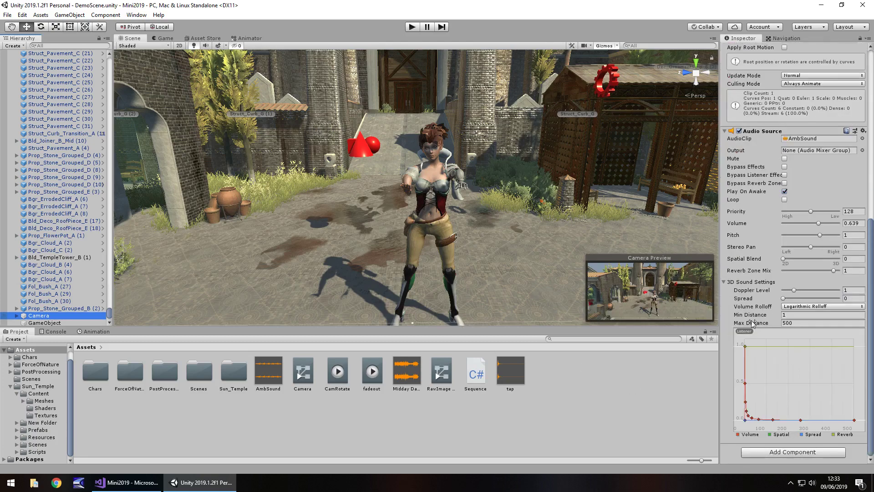
scroll(794, 335, up, 10)
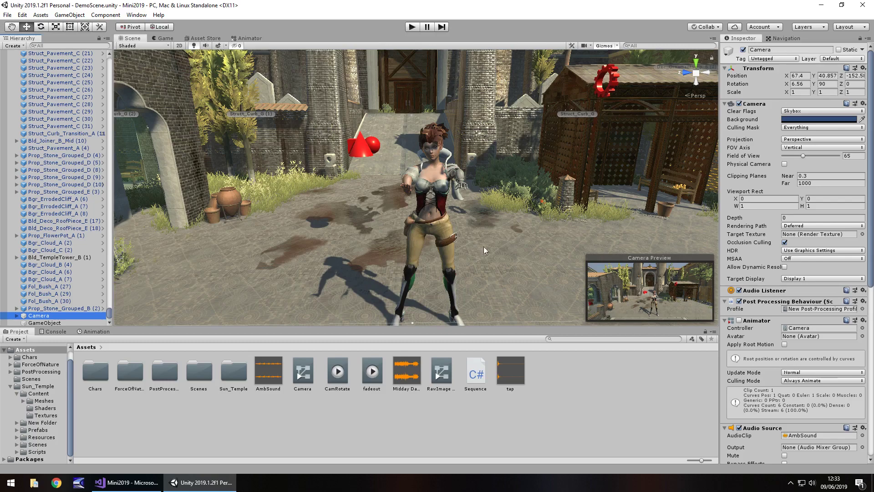
scroll(483, 247, down, 5)
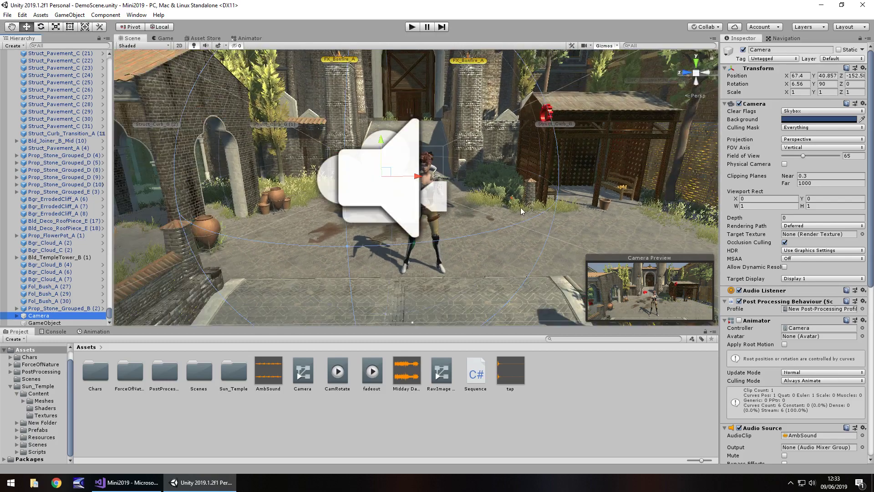
right_drag(522, 210, 381, 181)
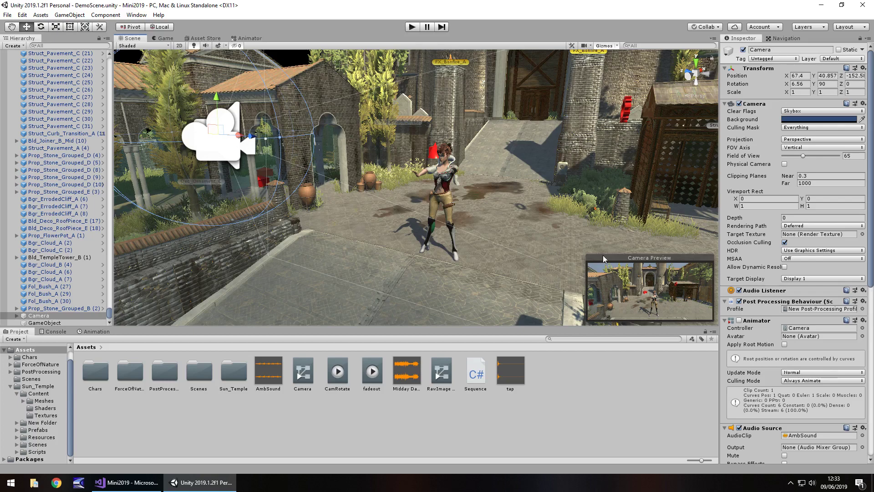
Step: Play the Camera's CamRotate animation and show it in the Game view
click(104, 333)
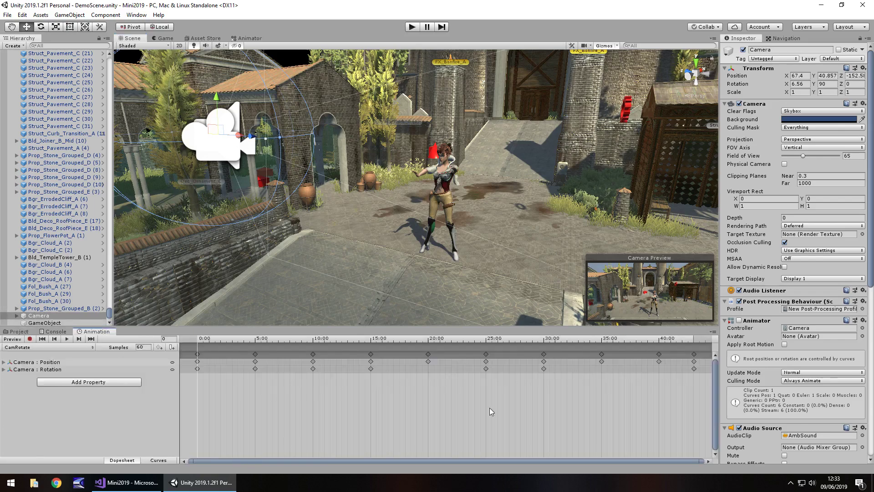
click(66, 338)
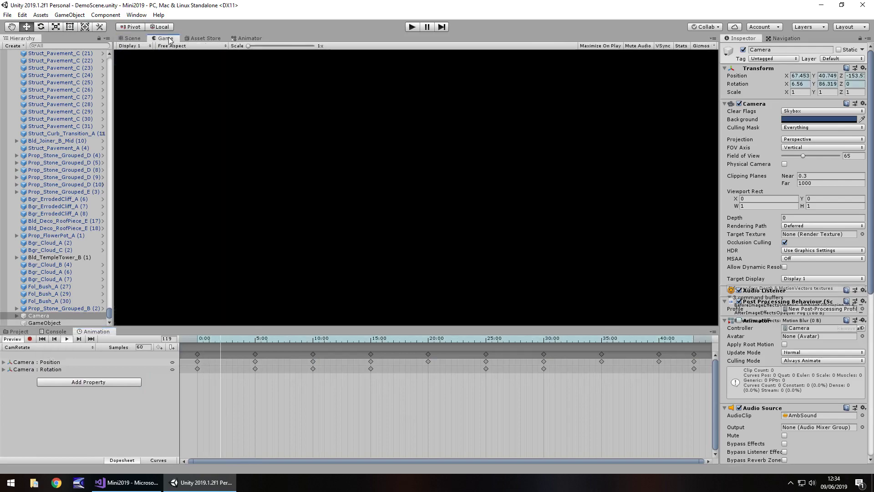
click(164, 38)
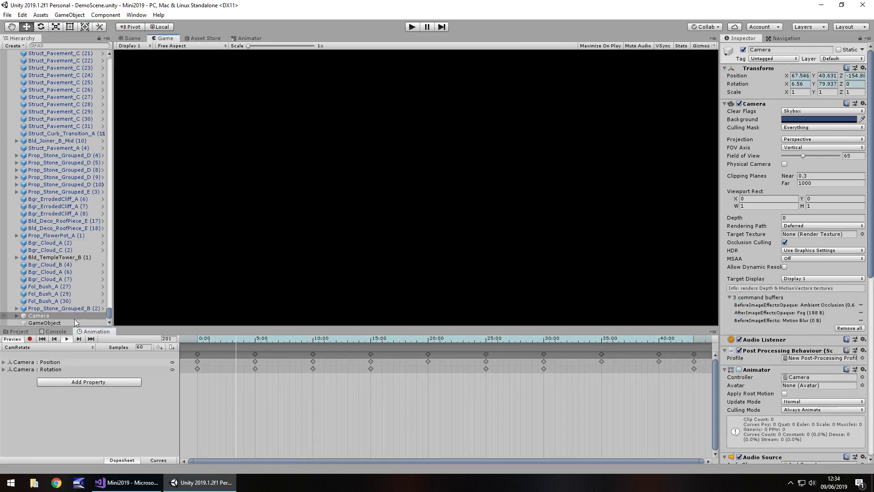
Step: Search the hierarchy for "canv" and deactivate the Canvas object
click(65, 46)
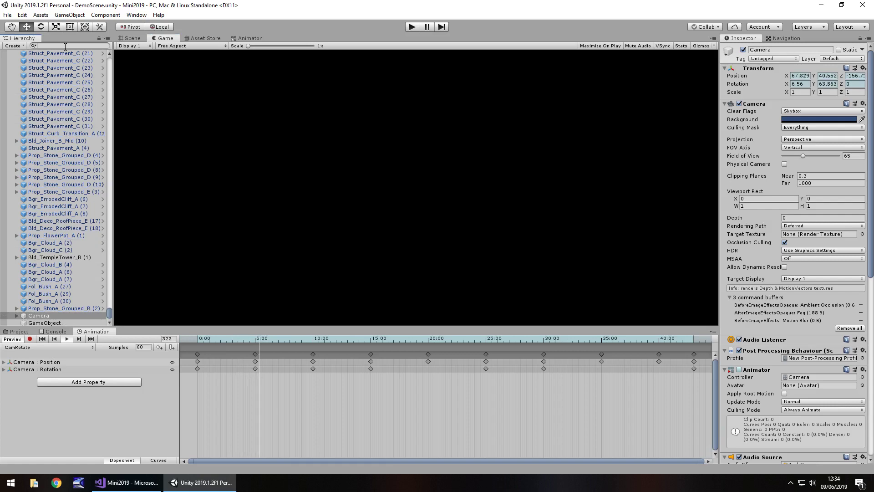
text(can)
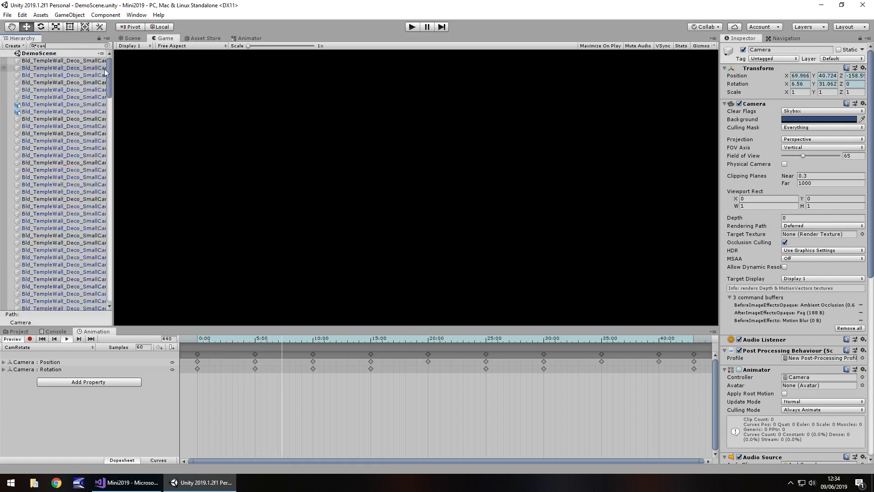
text(v)
click(32, 61)
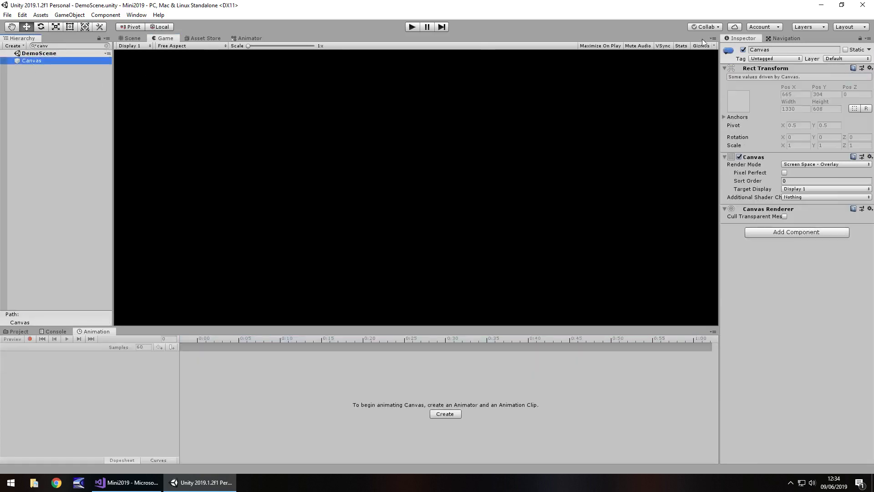
click(743, 49)
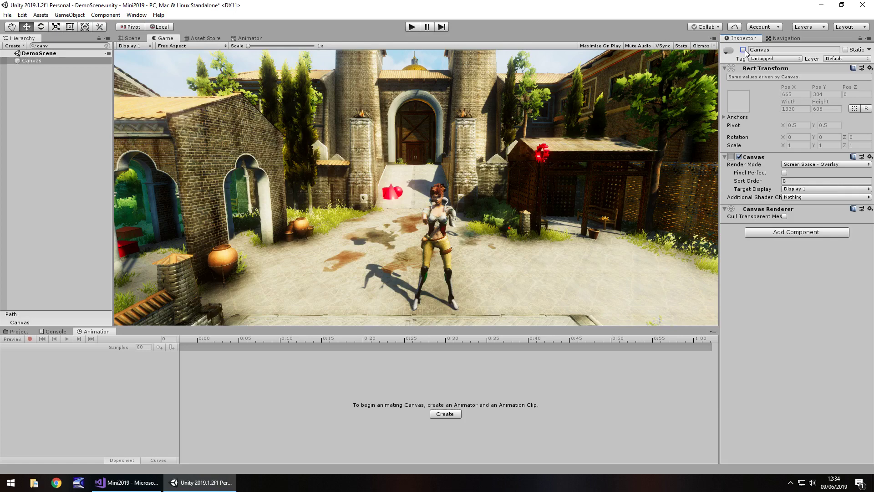
Step: Clear the hierarchy search, reselect the Camera, and replay its CamRotate animation in the Game view
click(129, 39)
click(106, 45)
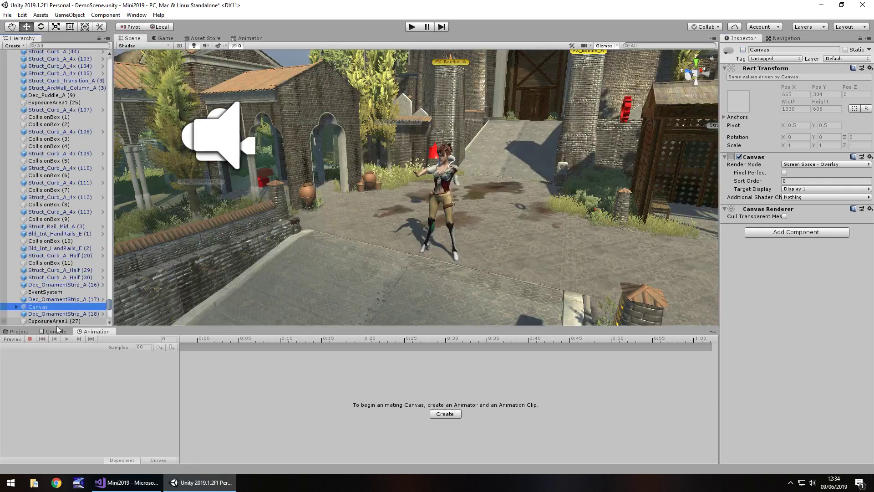
drag(110, 306, 109, 315)
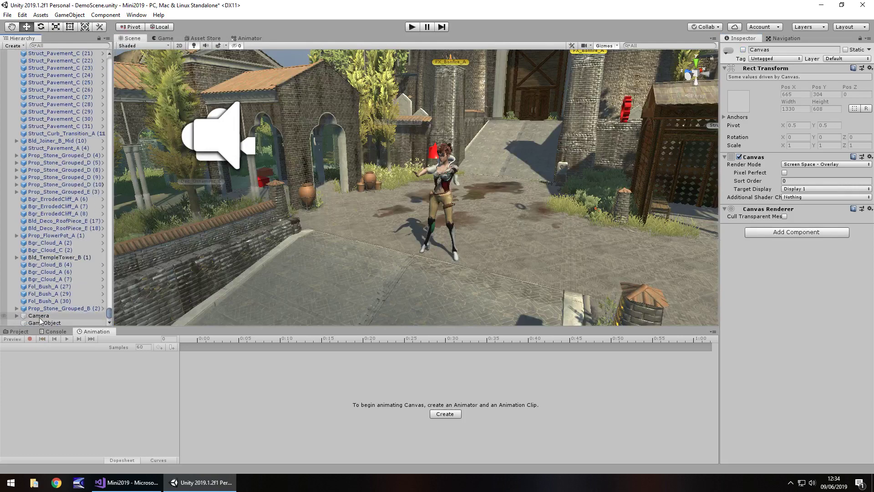
click(43, 315)
click(67, 339)
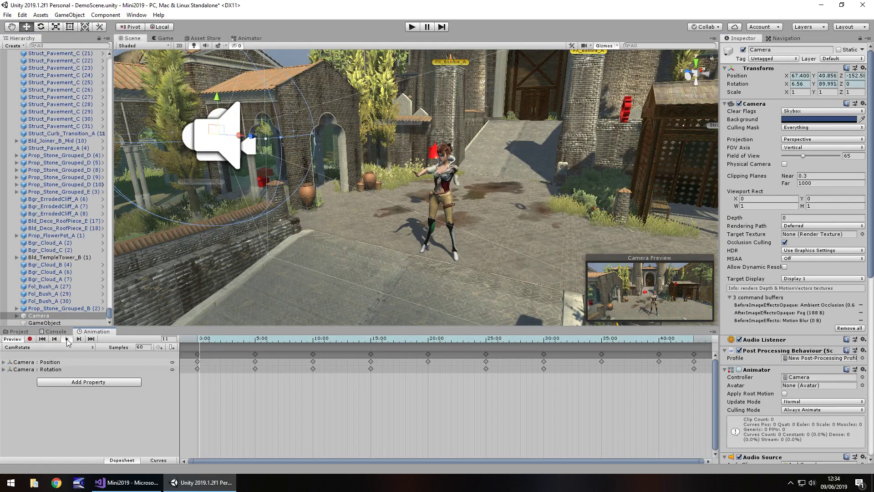
click(166, 39)
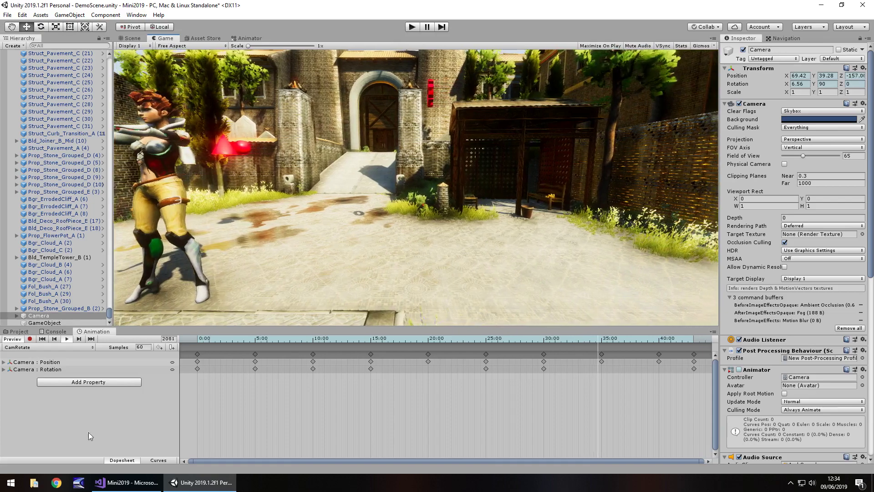
Step: Stop the CamRotate animation playback and bring the project's Assets folder back into view
mouse_move(132, 483)
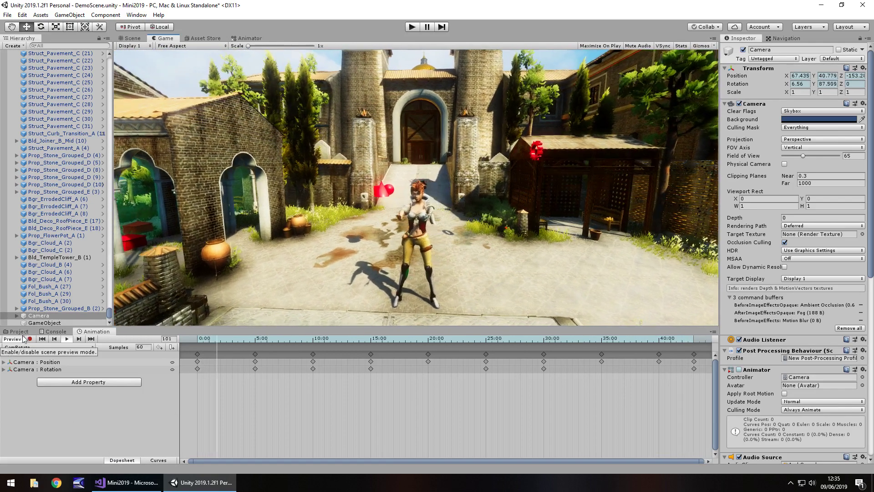
click(66, 339)
click(19, 331)
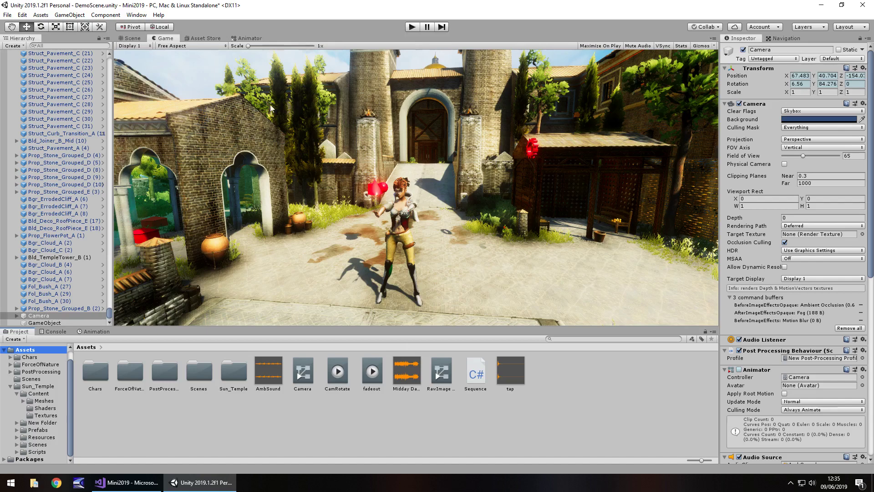
Step: Compare the Scene view with the Game view and finish in the Scene view
click(130, 38)
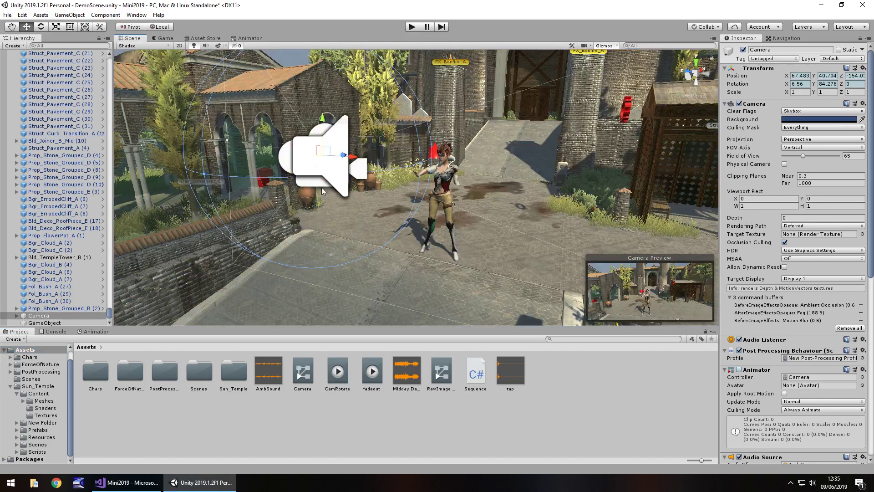
click(162, 39)
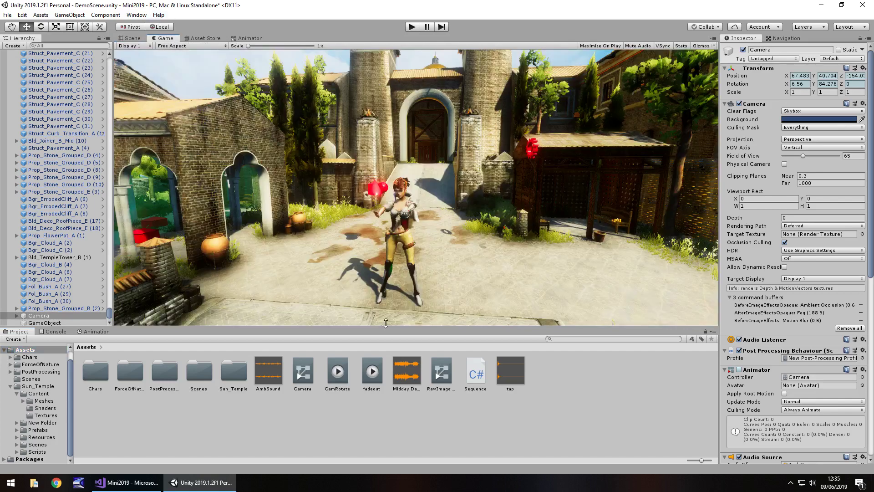
click(136, 37)
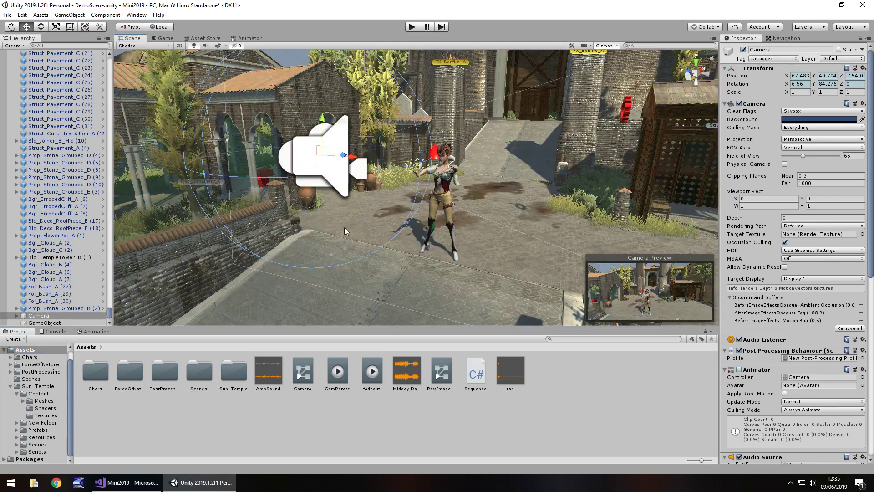